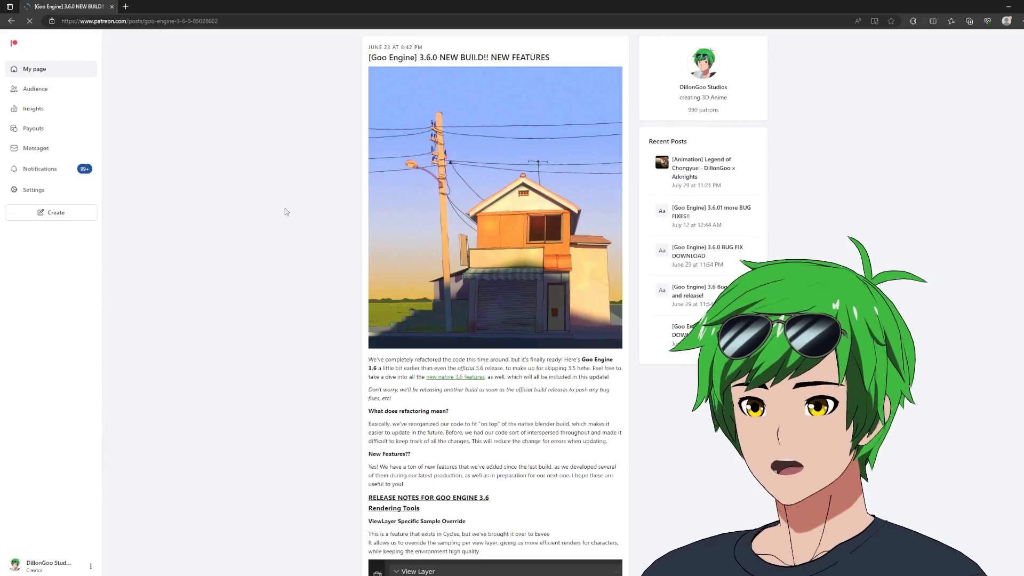
# Step: Scroll the Patreon post to the Goo Engine 3.6 release notes and the ViewLayer Specific Sample Override section
pyautogui.scroll(-2, 277, 221)
pyautogui.keyDown('ctrl'); pyautogui.scroll(2, 284, 321); pyautogui.keyUp('ctrl')
pyautogui.scroll(2, 285, 321)
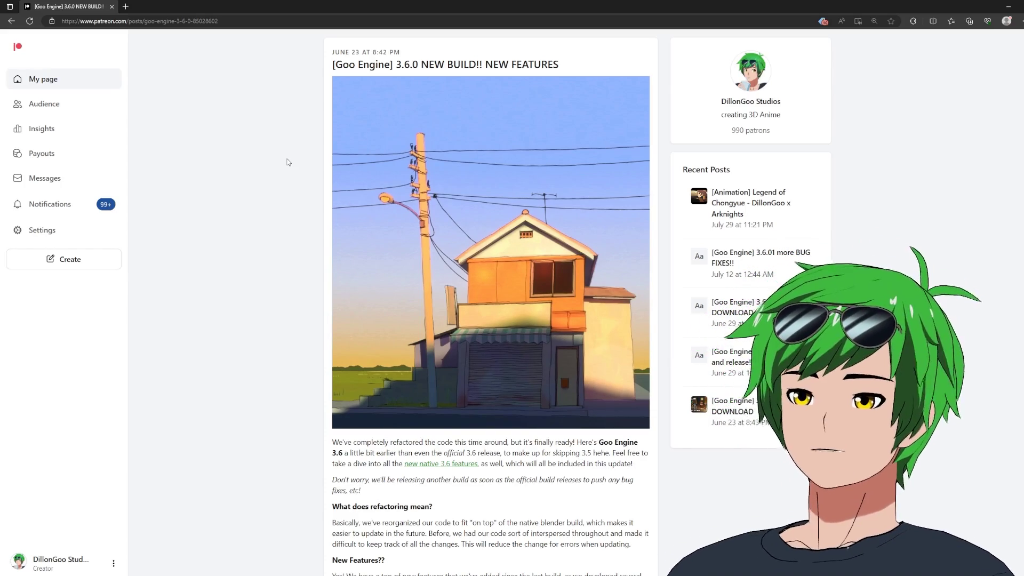
pyautogui.scroll(-5, 283, 208)
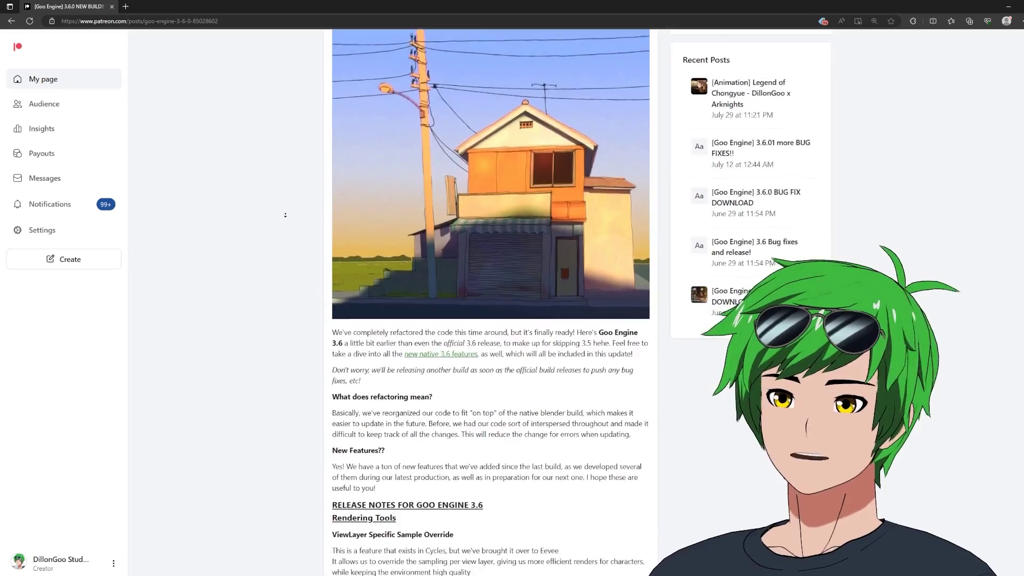
pyautogui.scroll(-1, 285, 216)
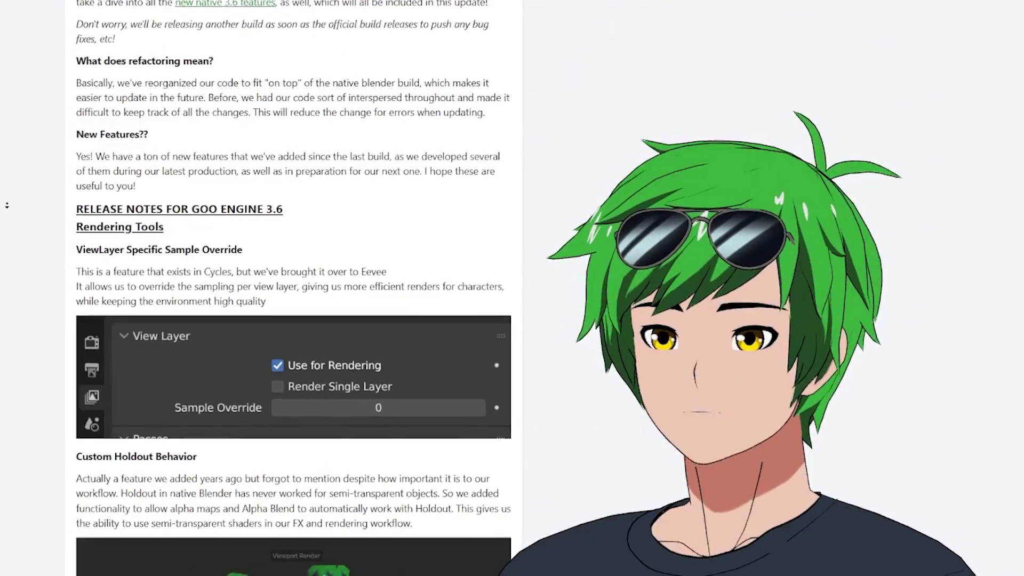
# Step: Scroll down to the Custom Holdout Behavior notes and their OLD/NEW comparison image
pyautogui.scroll(-3, 7, 211)
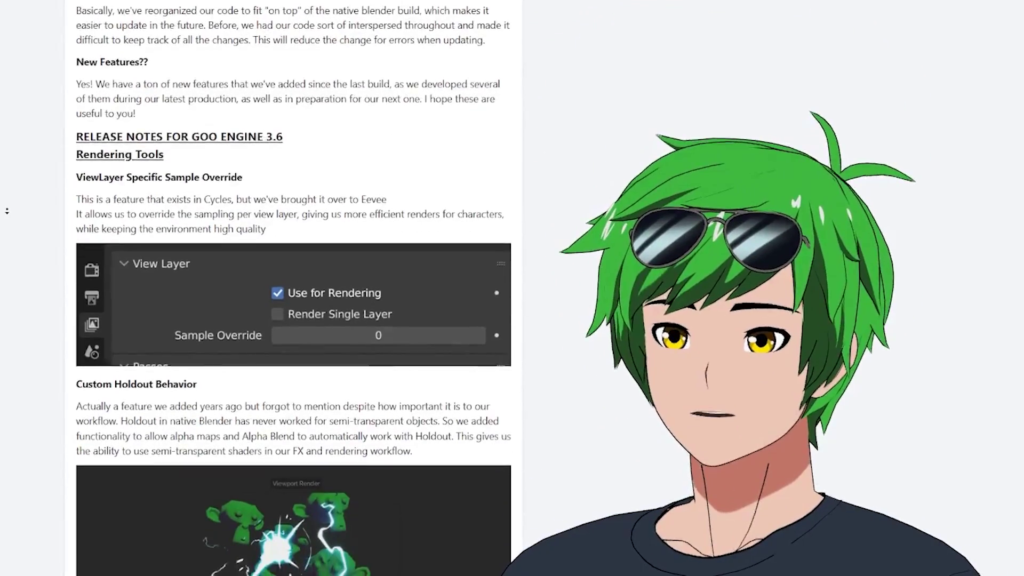
pyautogui.scroll(-5, 7, 211)
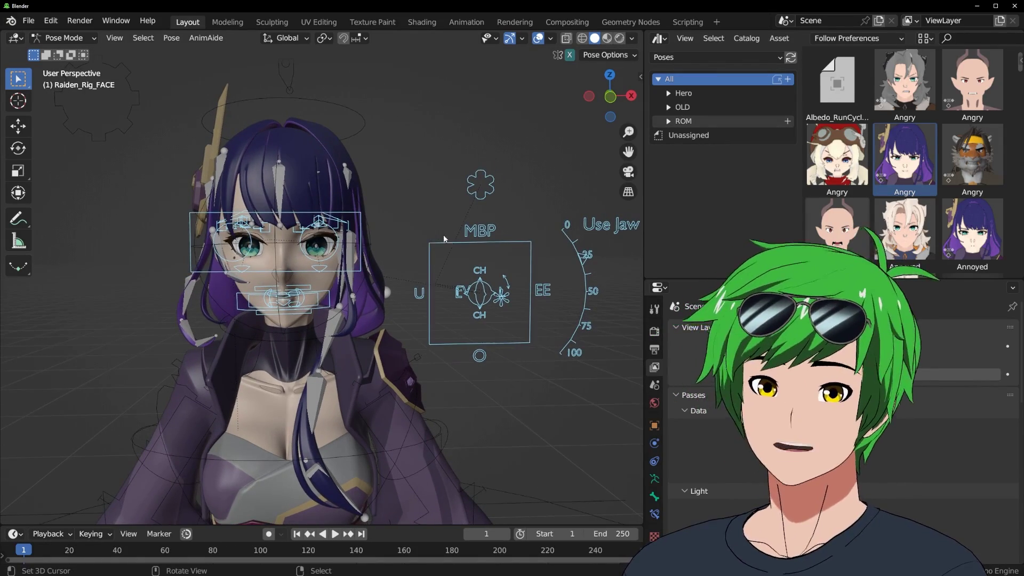
# Step: Apply the Angry library pose to the Raiden face rig, then begin blending it in
pyautogui.rightClick(903, 158)
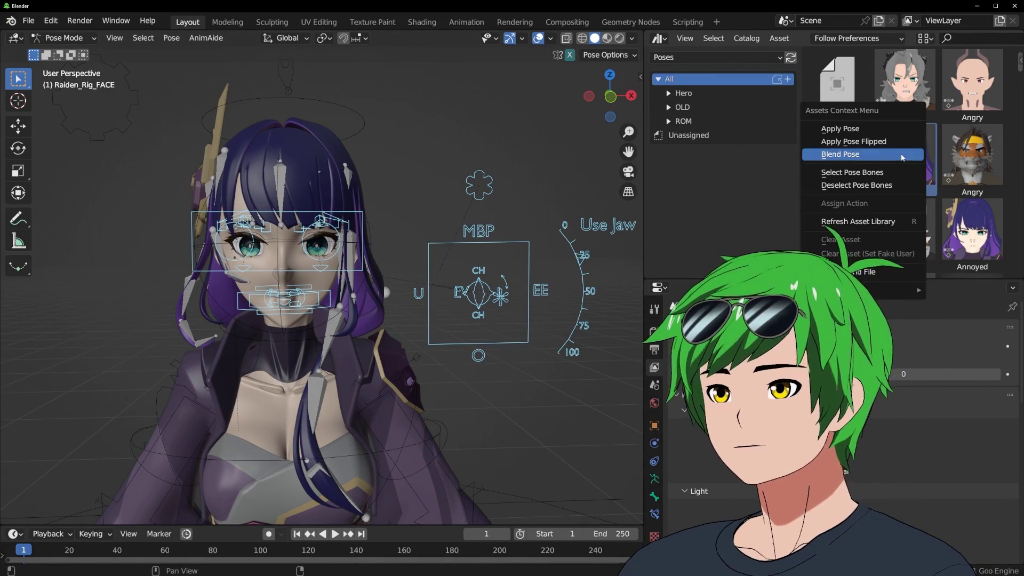
pyautogui.click(863, 134)
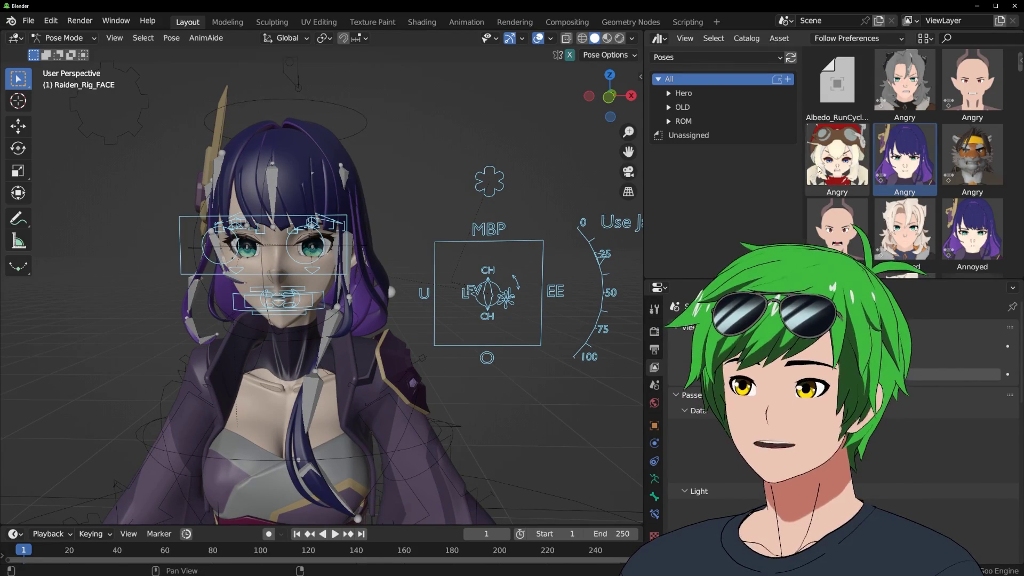
pyautogui.rightClick(897, 144)
pyautogui.click(888, 171)
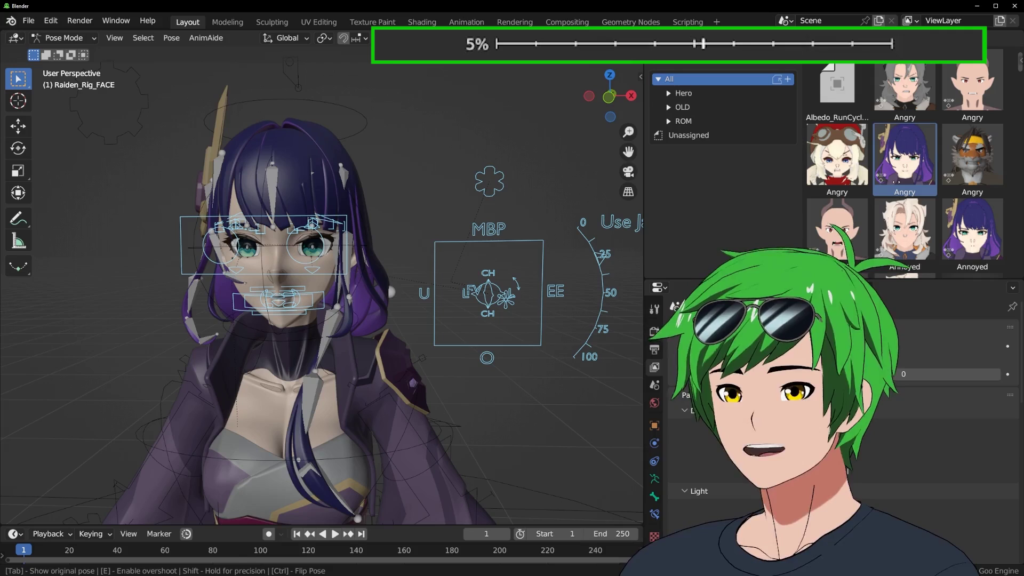
# Step: Enable overshoot so the Angry pose blend can go past 100%
pyautogui.press('e')
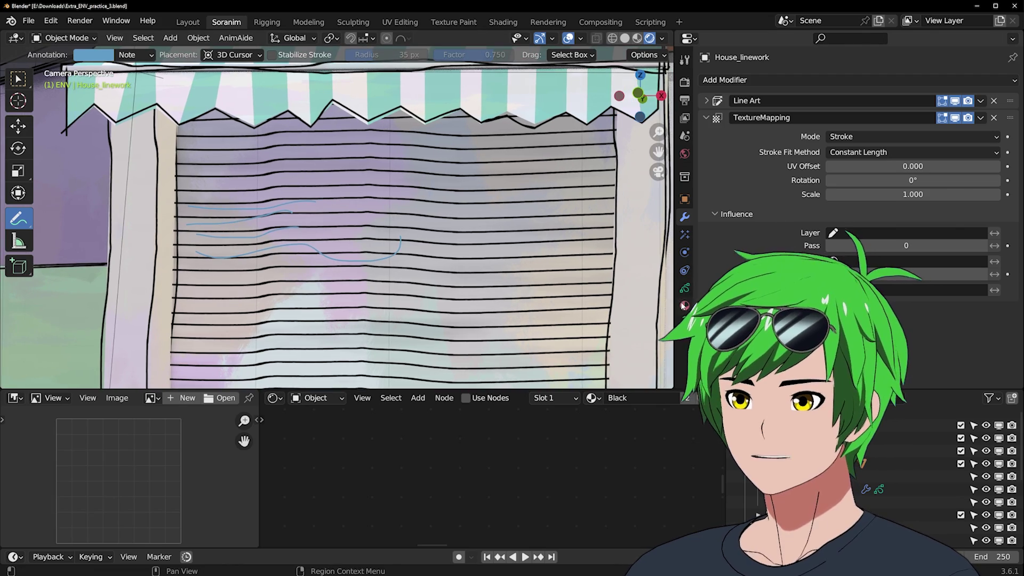
# Step: Confirm the linework material's Stroke Style is Texture, using thin_wavy_line.psd
pyautogui.click(683, 305)
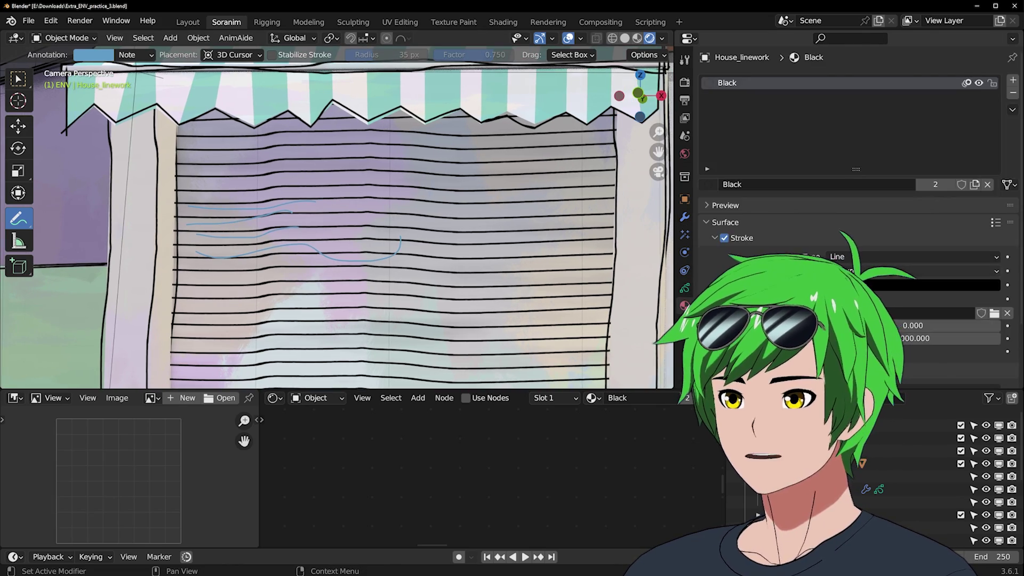
pyautogui.scroll(-3, 761, 186)
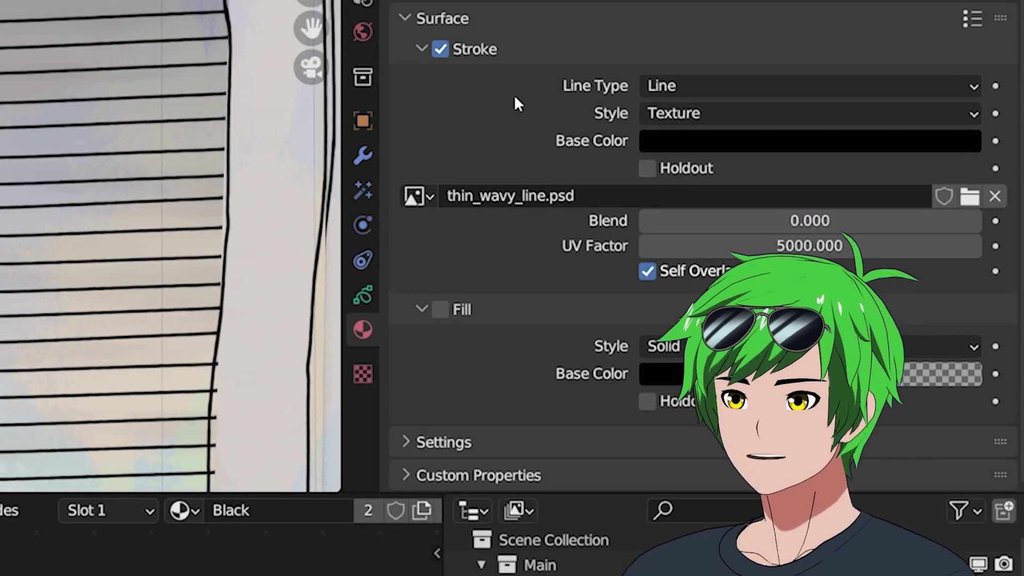
pyautogui.click(678, 118)
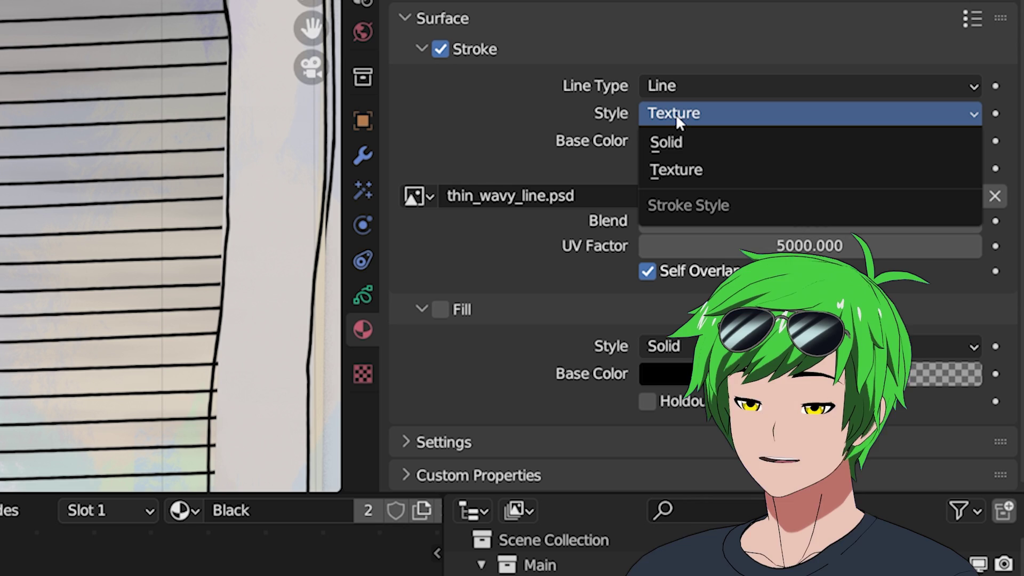
pyautogui.click(676, 114)
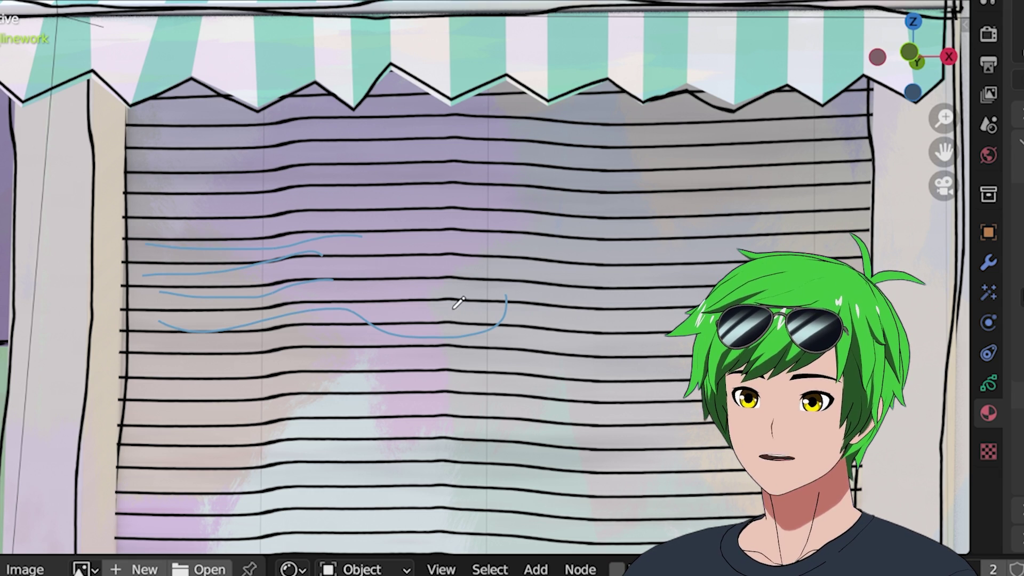
# Step: Pan and zoom the viewport out to show the whole house in the camera view
pyautogui.scroll(-3, 501, 356)
pyautogui.keyDown('shift'); pyautogui.moveTo(514, 383); pyautogui.dragTo(415, 278, button='middle'); pyautogui.keyUp('shift')
pyautogui.scroll(3, 347, 317)
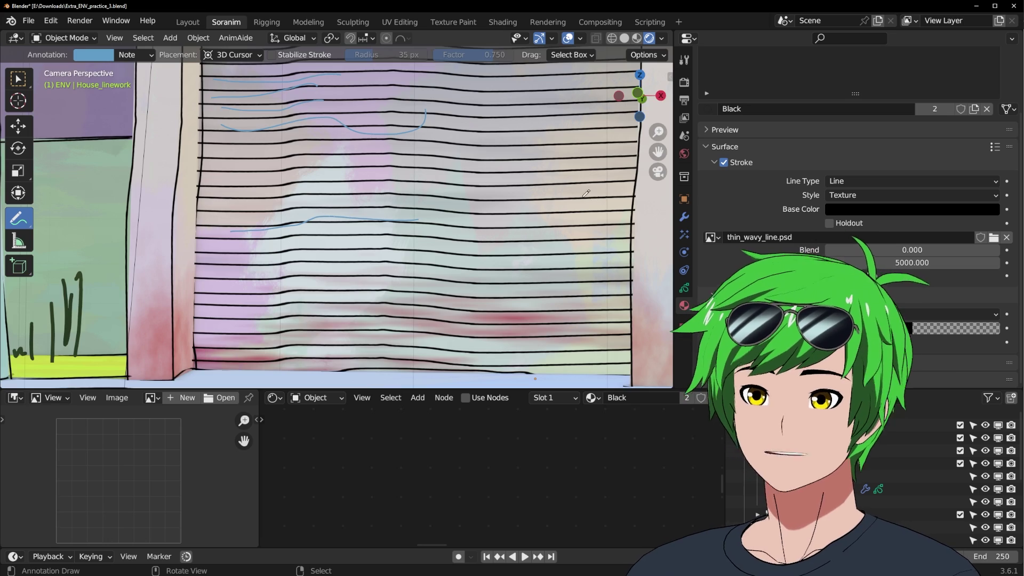
pyautogui.scroll(-5, 711, 365)
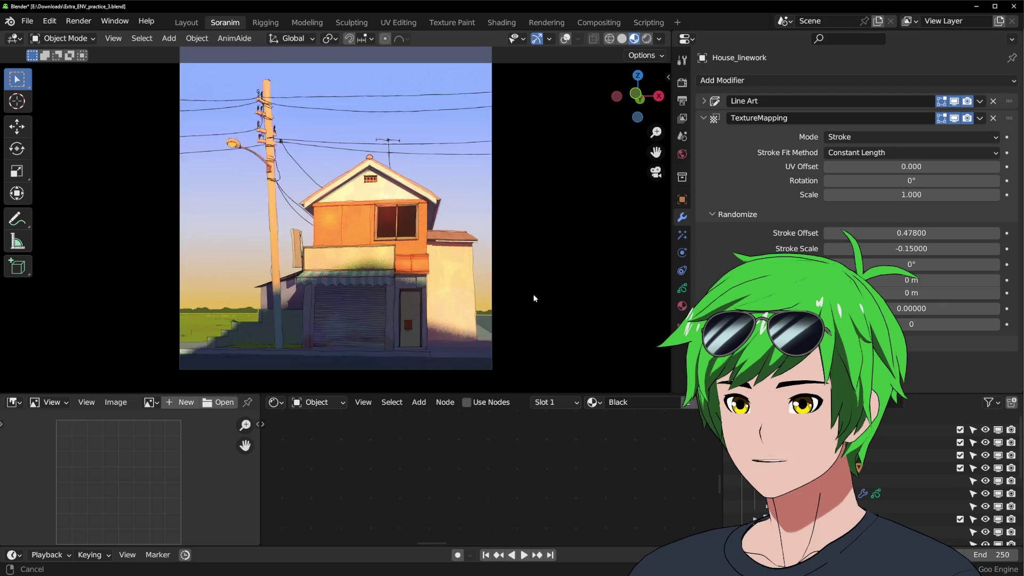
# Step: Frame the shutter and door, then review the House_linework material and modifier settings
pyautogui.scroll(6, 528, 277)
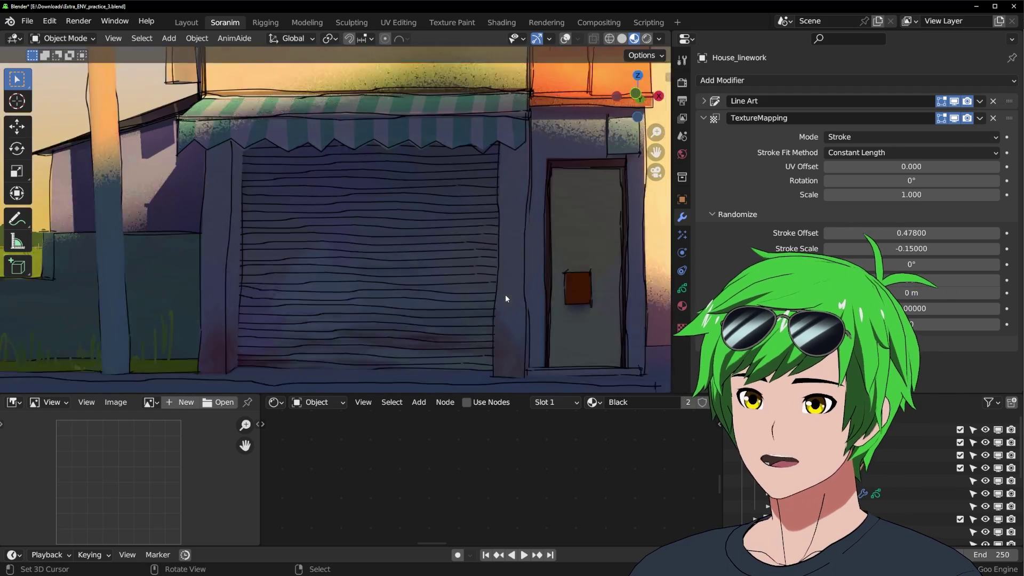
pyautogui.moveTo(505, 294); pyautogui.dragTo(443, 267, button='middle')
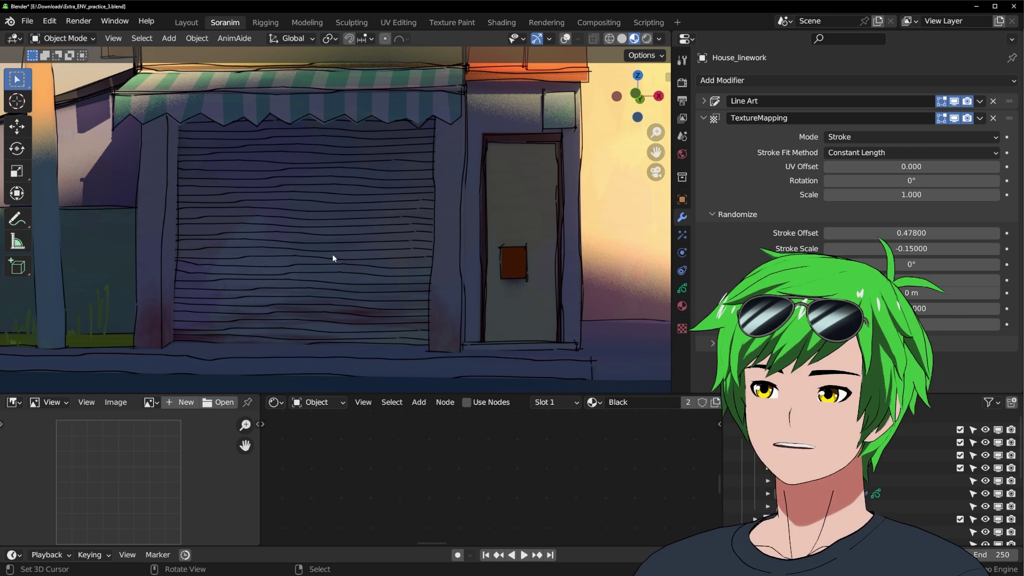
pyautogui.moveTo(323, 262); pyautogui.dragTo(339, 250, button='middle')
pyautogui.scroll(2, 317, 254)
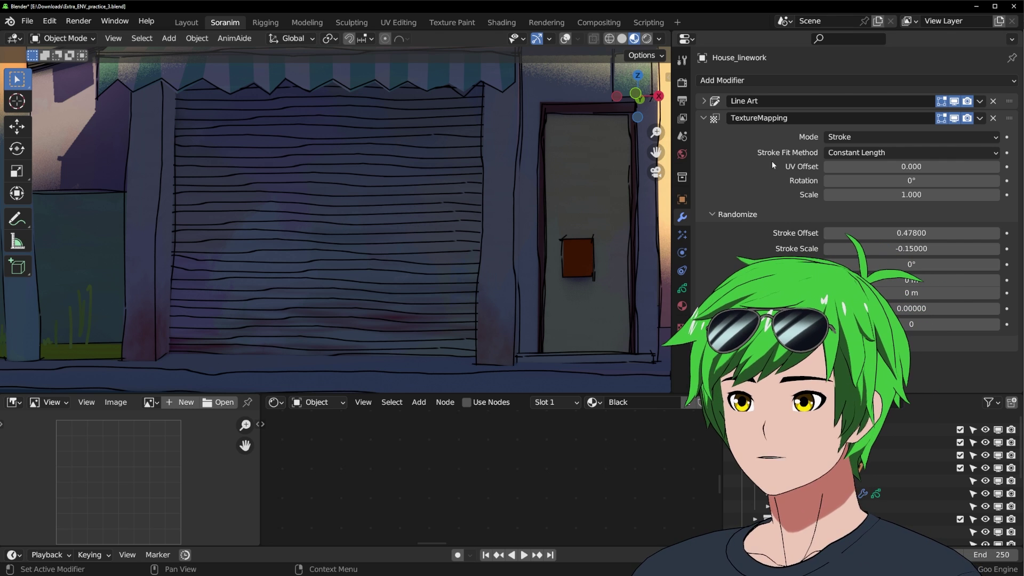
pyautogui.click(682, 306)
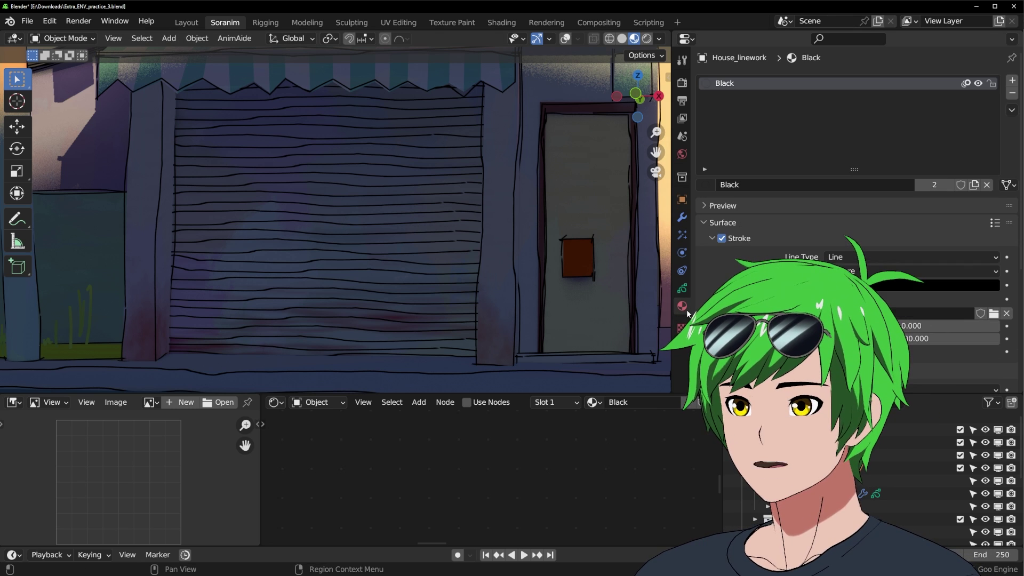
pyautogui.scroll(-5, 757, 241)
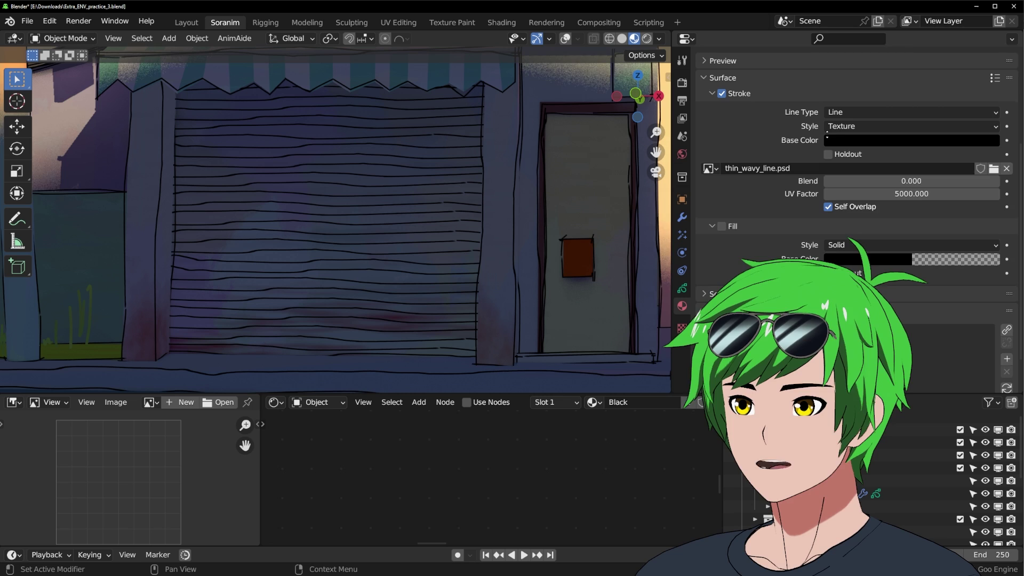
pyautogui.scroll(1, 705, 214)
pyautogui.click(678, 218)
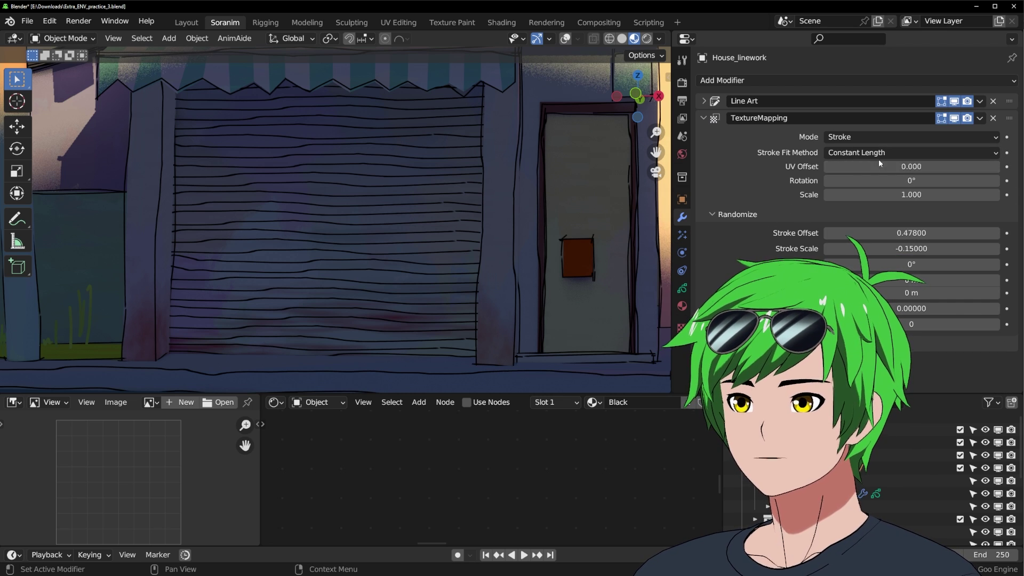
# Step: Leave UV Offset at 0 and set Randomize Stroke Offset 0.478, Stroke Scale -0.15, then zoom out
pyautogui.moveTo(912, 166)
pyautogui.mouseDown()
pyautogui.moveTo(997, 166)
pyautogui.moveTo(954, 167)
pyautogui.mouseUp()
pyautogui.press('Escape')
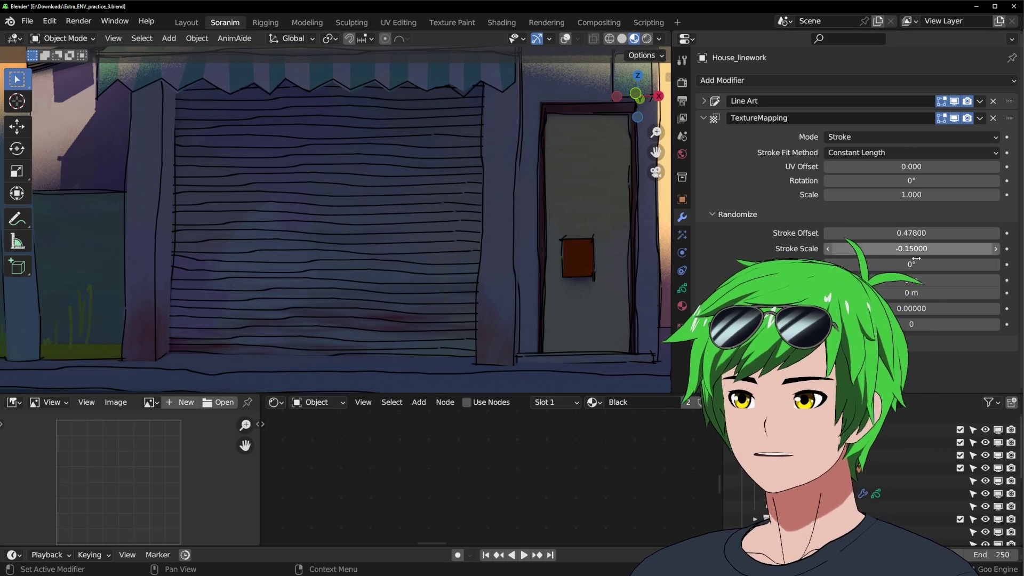
pyautogui.moveTo(911, 232)
pyautogui.mouseDown()
pyautogui.moveTo(1003, 232)
pyautogui.moveTo(837, 232)
pyautogui.moveTo(989, 233)
pyautogui.mouseUp()
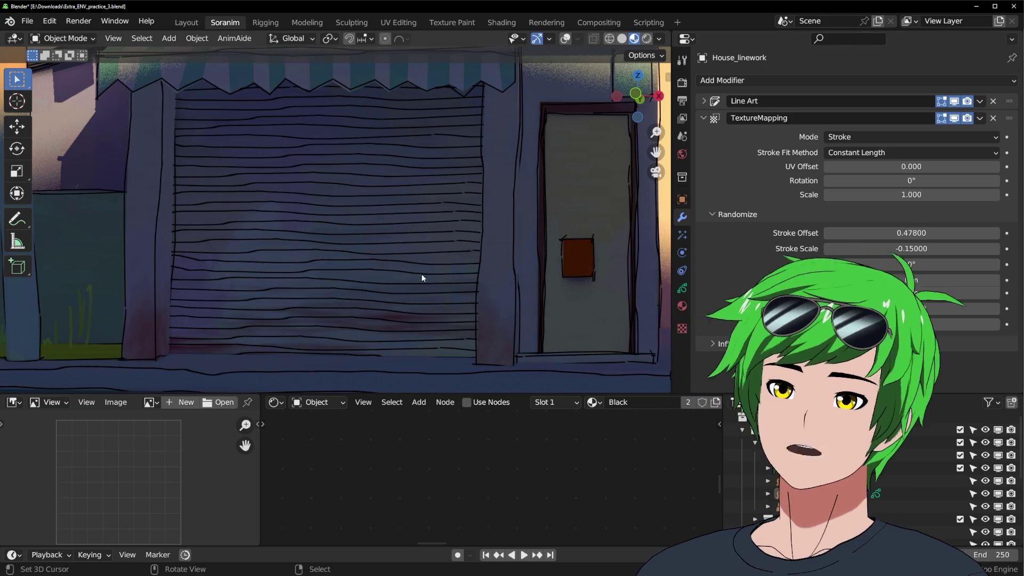
pyautogui.scroll(-4, 441, 200)
pyautogui.scroll(-3, 441, 205)
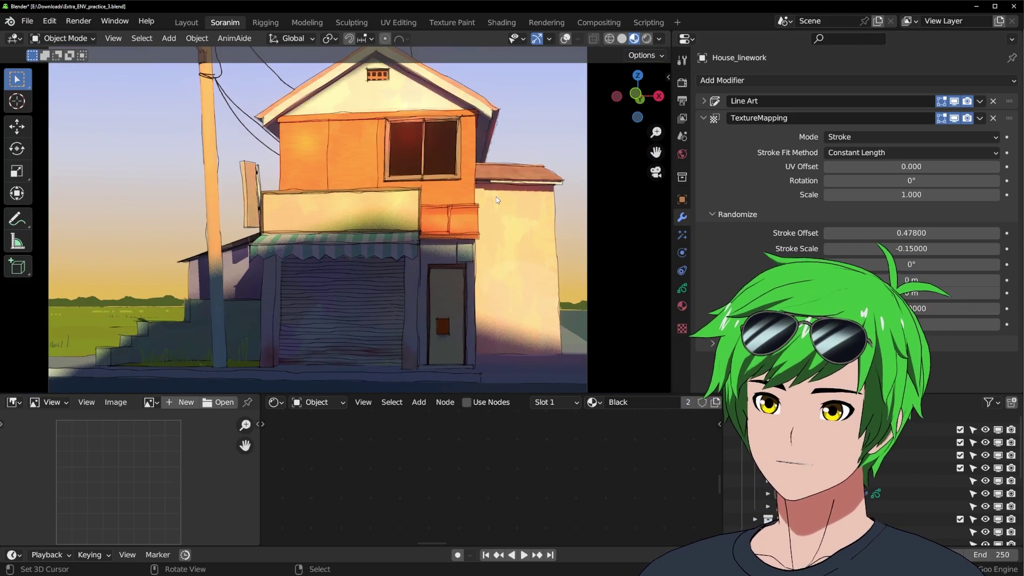
pyautogui.scroll(-3, 495, 197)
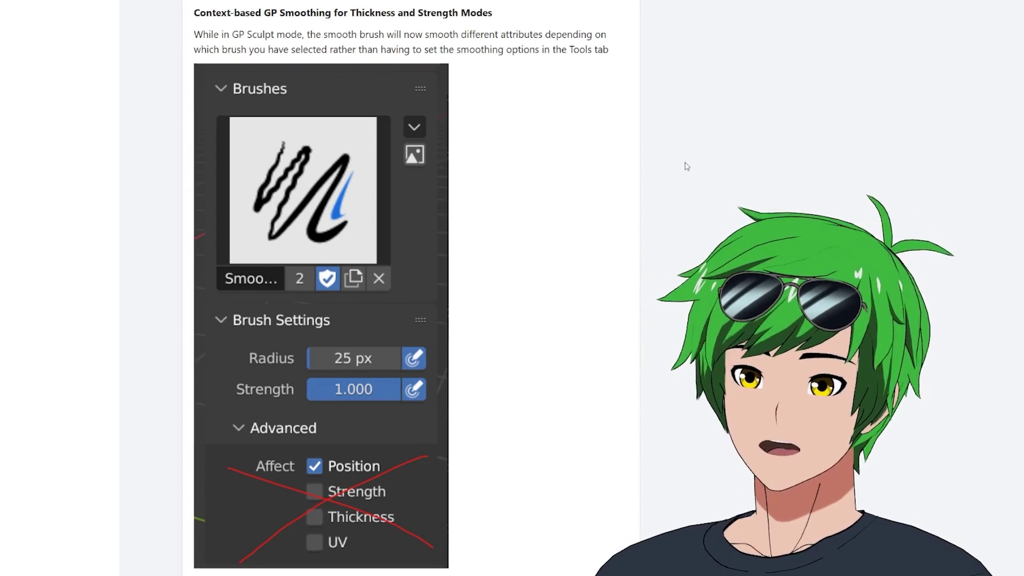
# Step: Scroll past the GP smoothing notes and Brushes panel image to the Autoclose Stroke heading
pyautogui.scroll(-8, 683, 179)
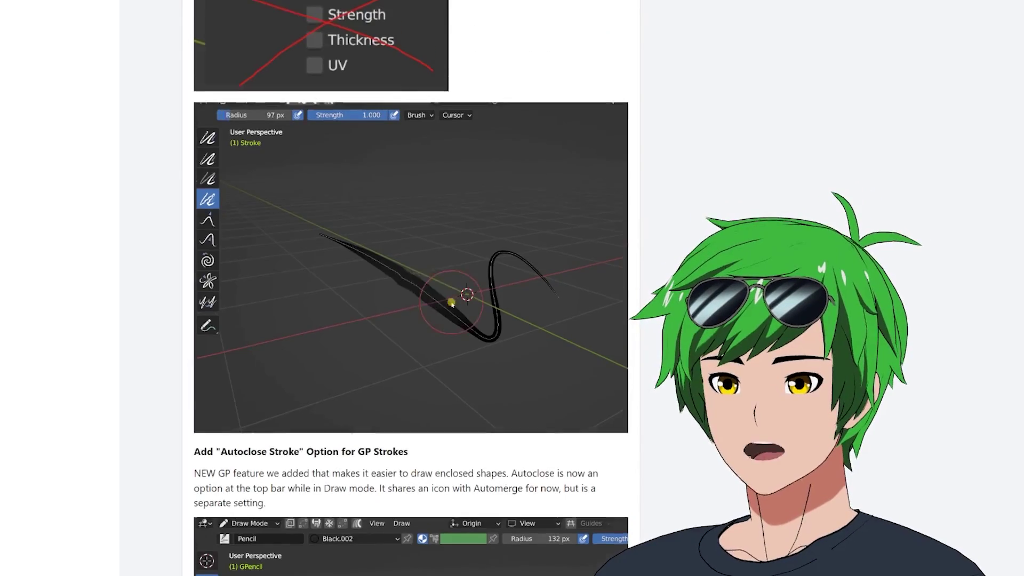
pyautogui.scroll(8, 528, 27)
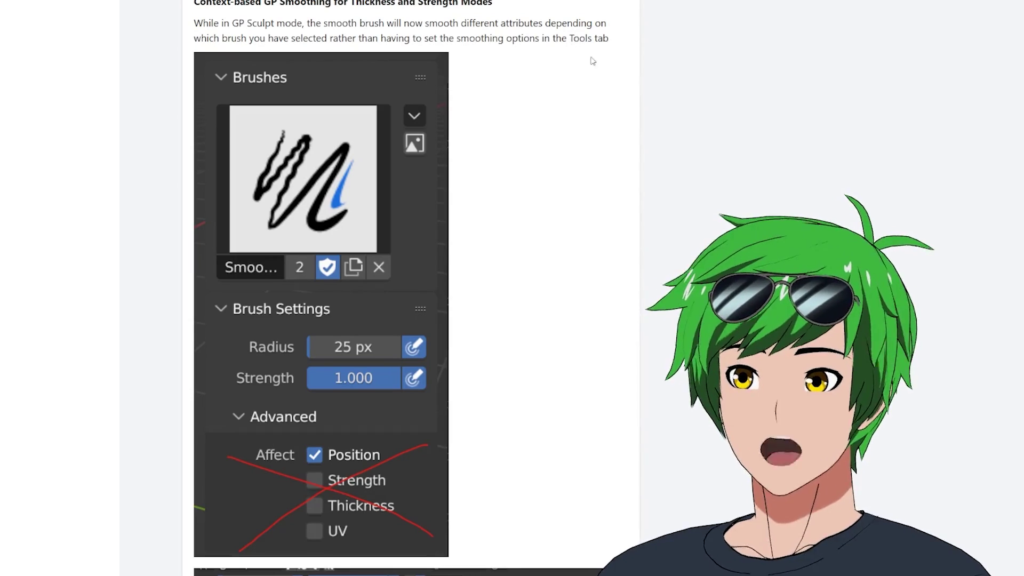
pyautogui.scroll(-8, 681, 108)
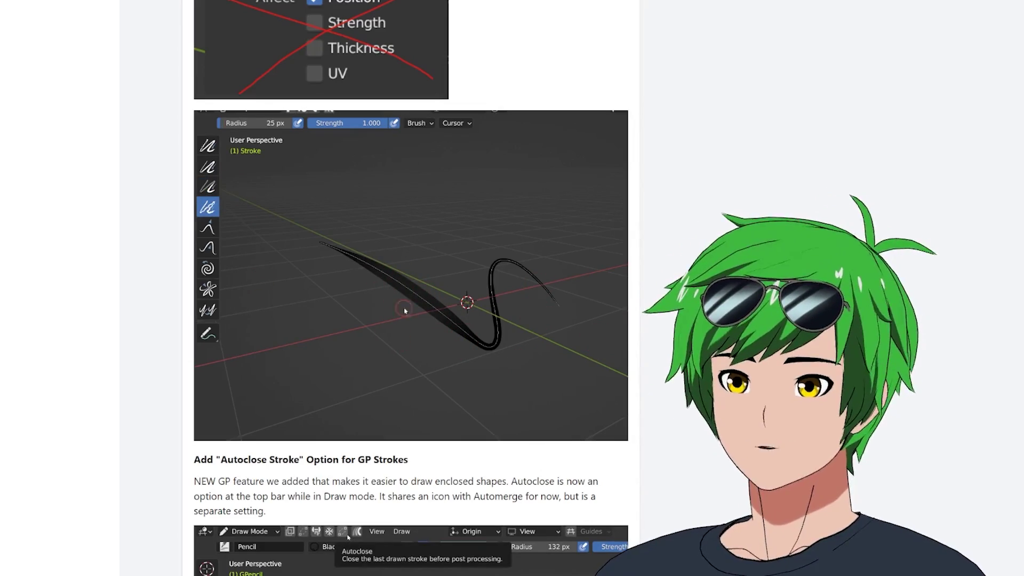
pyautogui.scroll(-8, 341, 288)
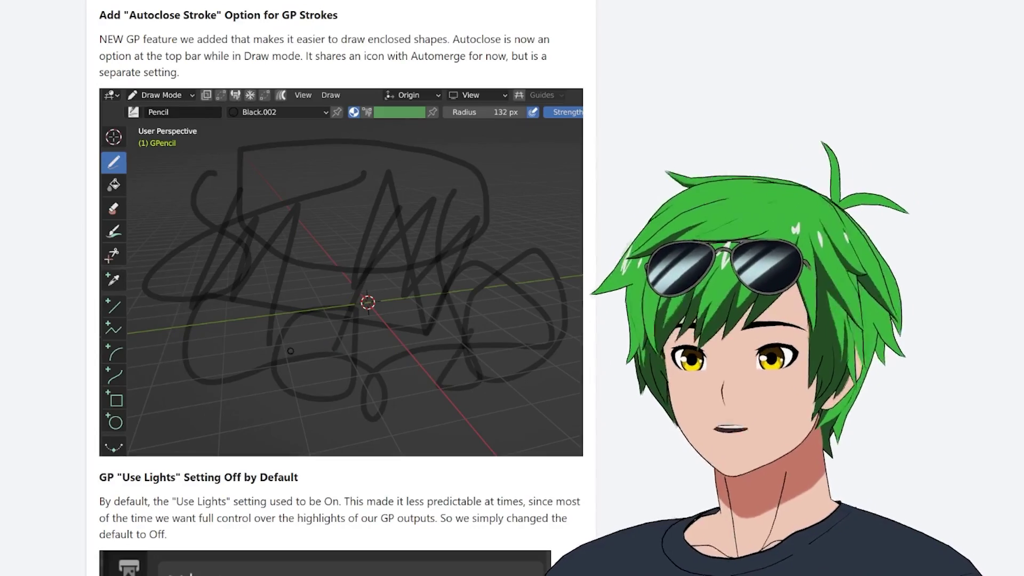
# Step: Scroll through the Autoclose Stroke and Use Lights release notes
pyautogui.scroll(-4, 341, 288)
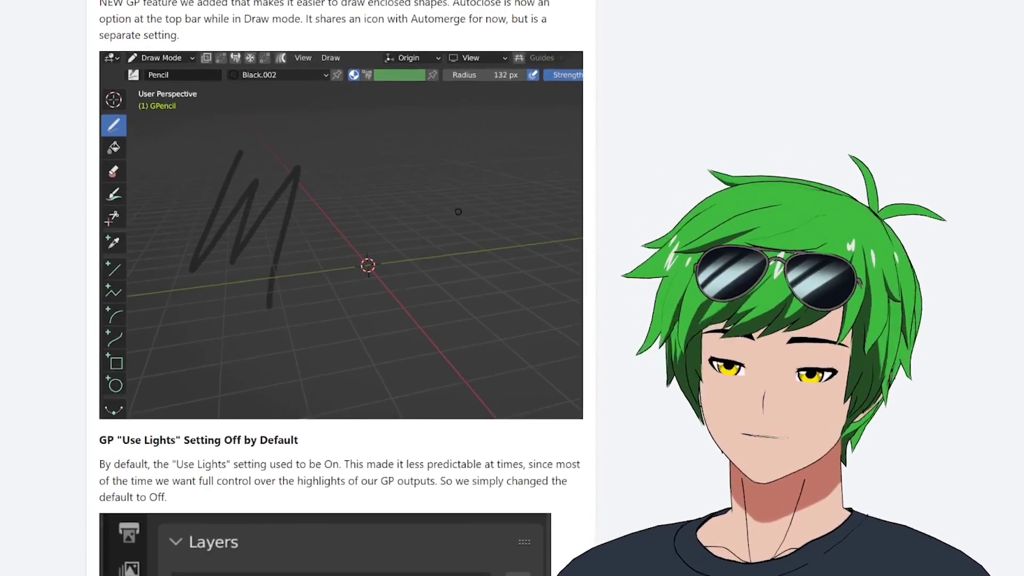
pyautogui.scroll(-5, 341, 288)
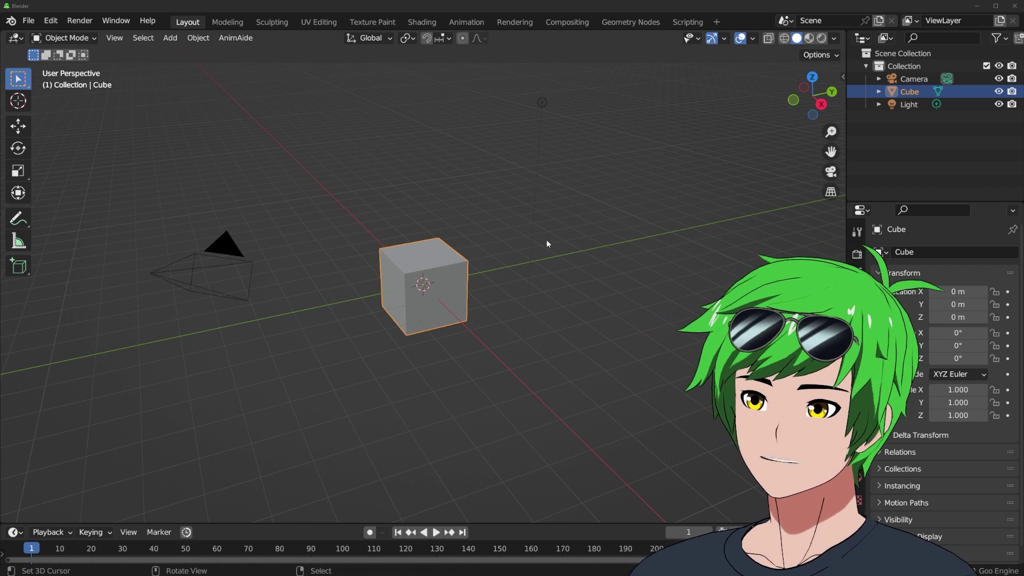
# Step: Focus Goo Engine and switch the cube to the Rotate gizmo tool
pyautogui.click(694, 11)
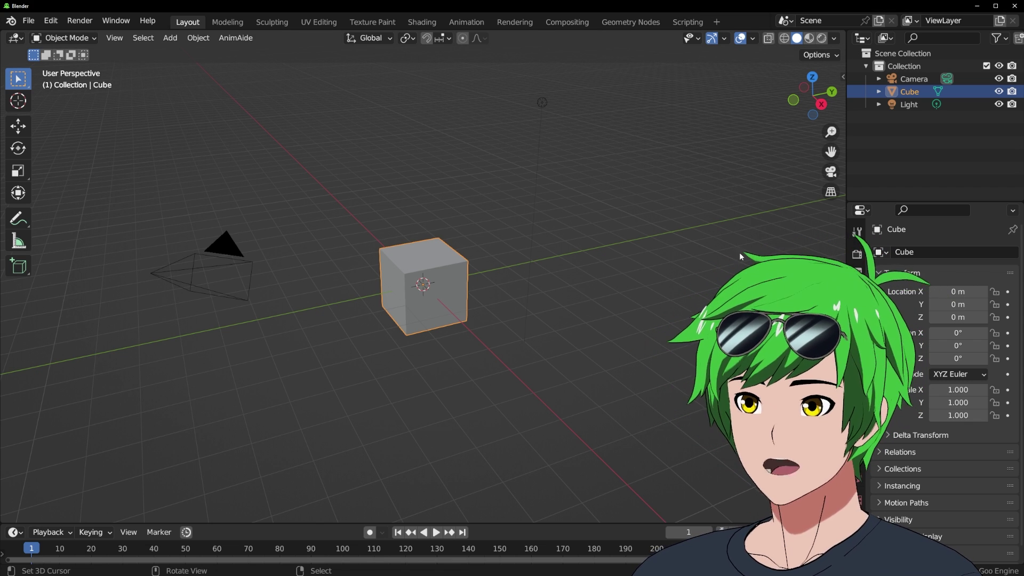
pyautogui.click(19, 126)
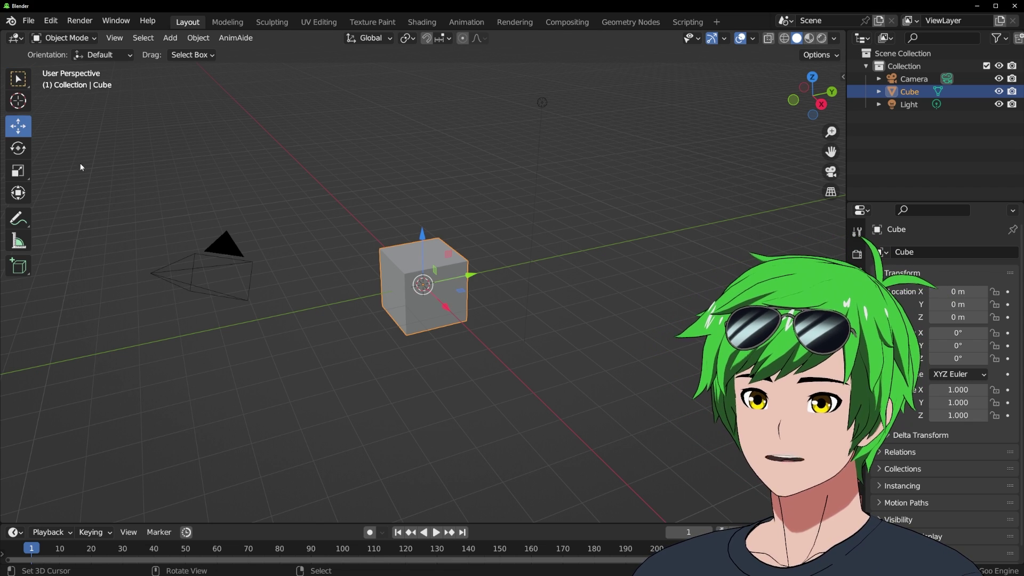
pyautogui.click(18, 149)
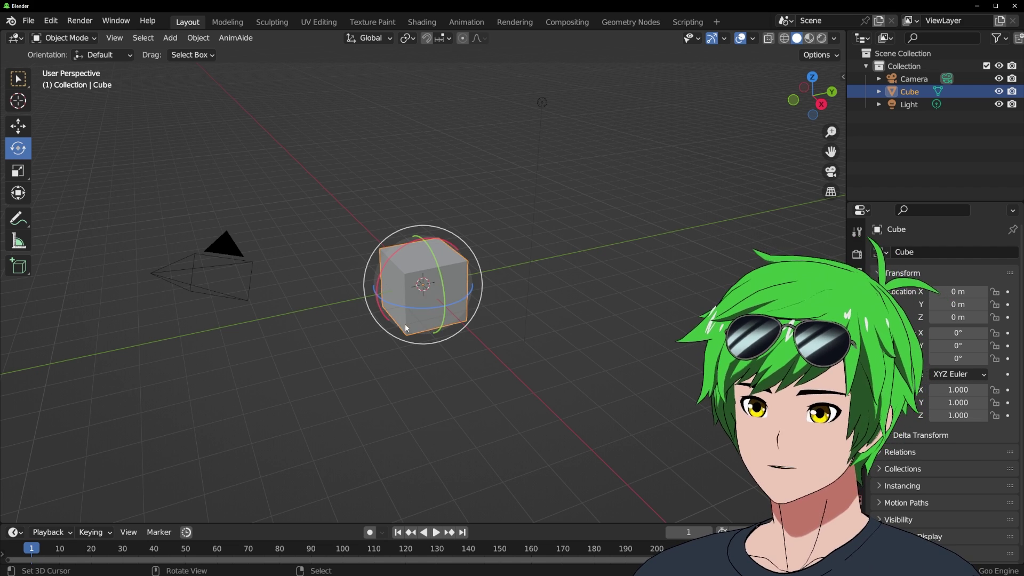
# Step: Trackball-rotate the cube, cancel back to 0°, and start another trackball spin
pyautogui.moveTo(412, 300); pyautogui.dragTo(405, 280)
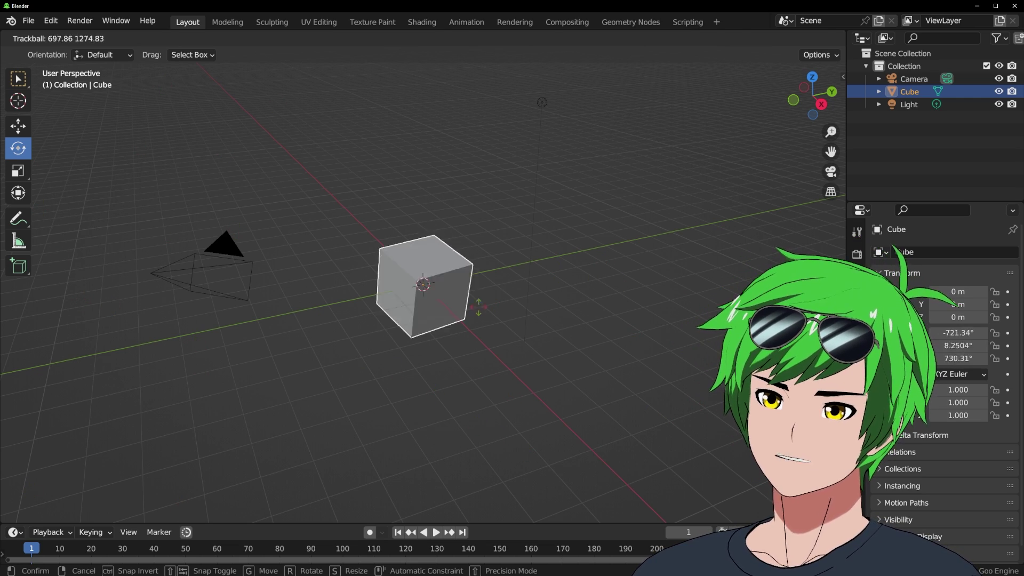
pyautogui.press('Escape')
pyautogui.moveTo(444, 272); pyautogui.dragTo(411, 281)
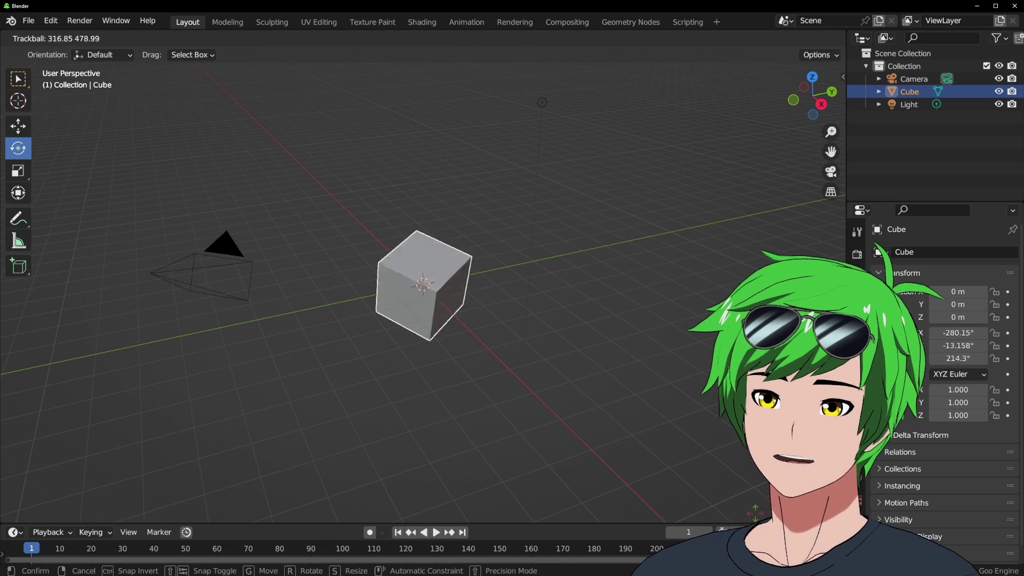
# Step: Cancel the rotation, check Continuous Trackball in Preferences > Input, then trackball-spin the cube again
pyautogui.press('Escape')
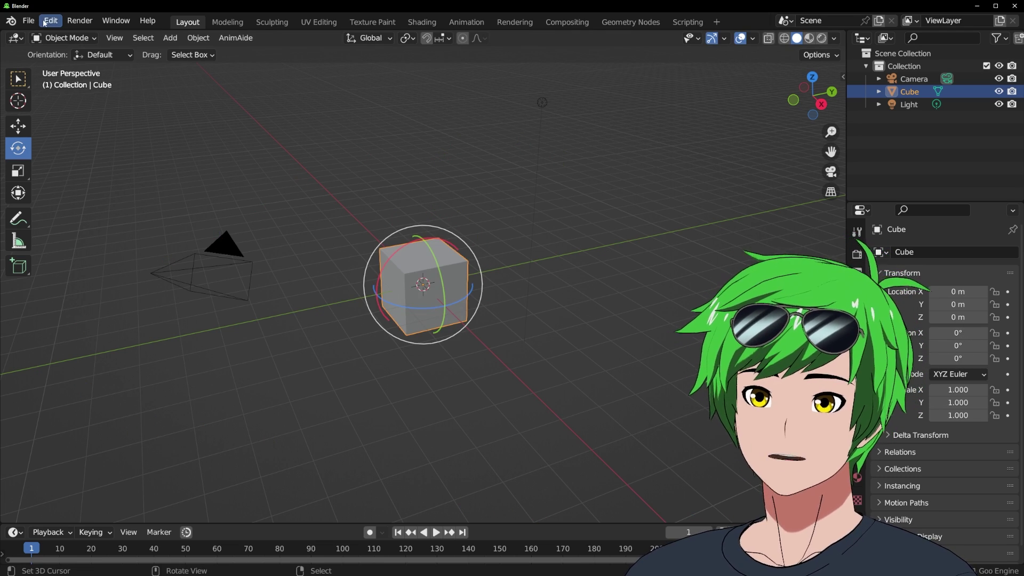
pyautogui.click(51, 21)
pyautogui.click(70, 214)
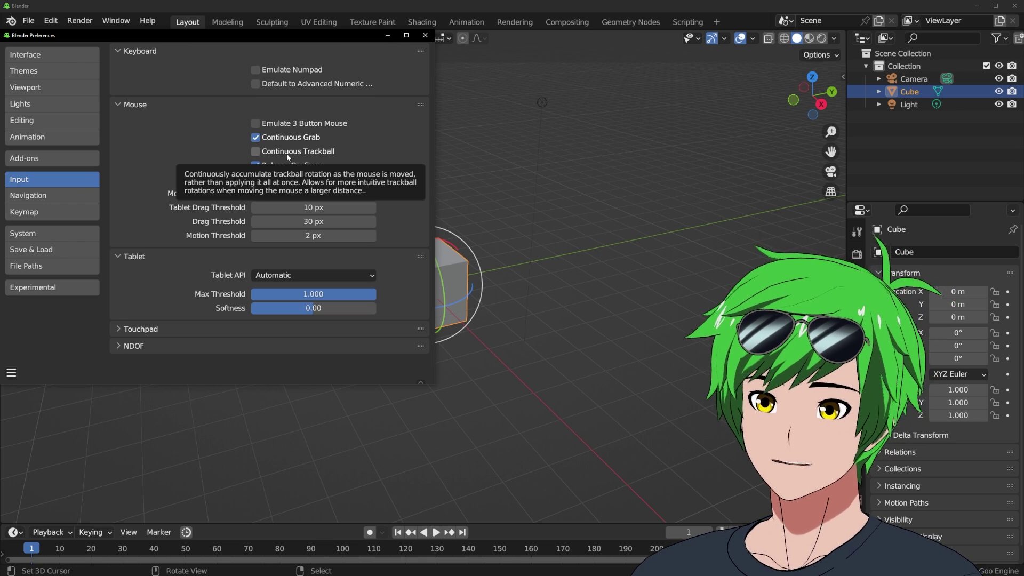
pyautogui.click(604, 418)
pyautogui.moveTo(403, 292); pyautogui.dragTo(417, 230)
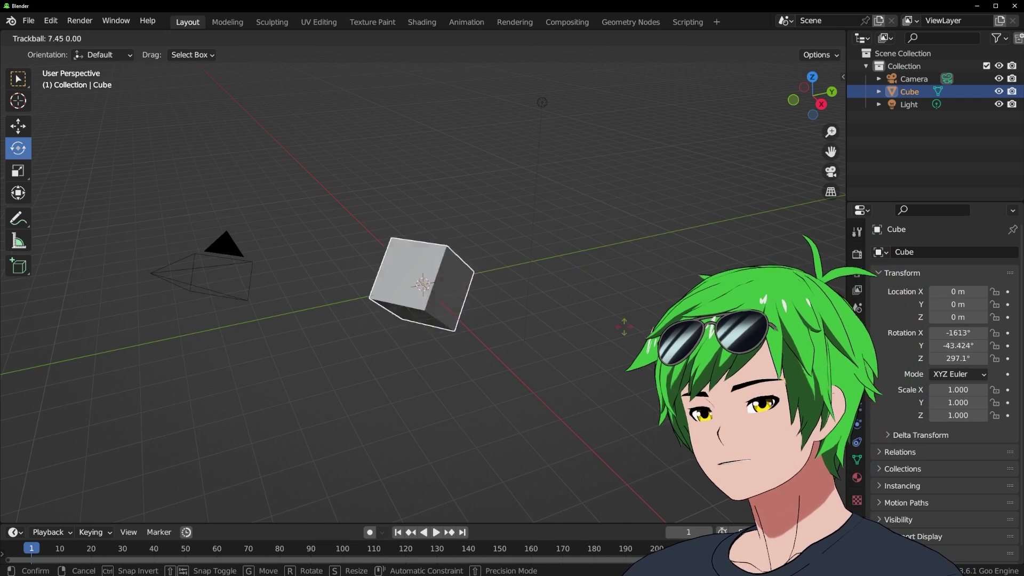
# Step: Finish the free trackball spin of the cube, then reset its rotation to 0° on X, Y and Z
pyautogui.moveTo(634, 304)
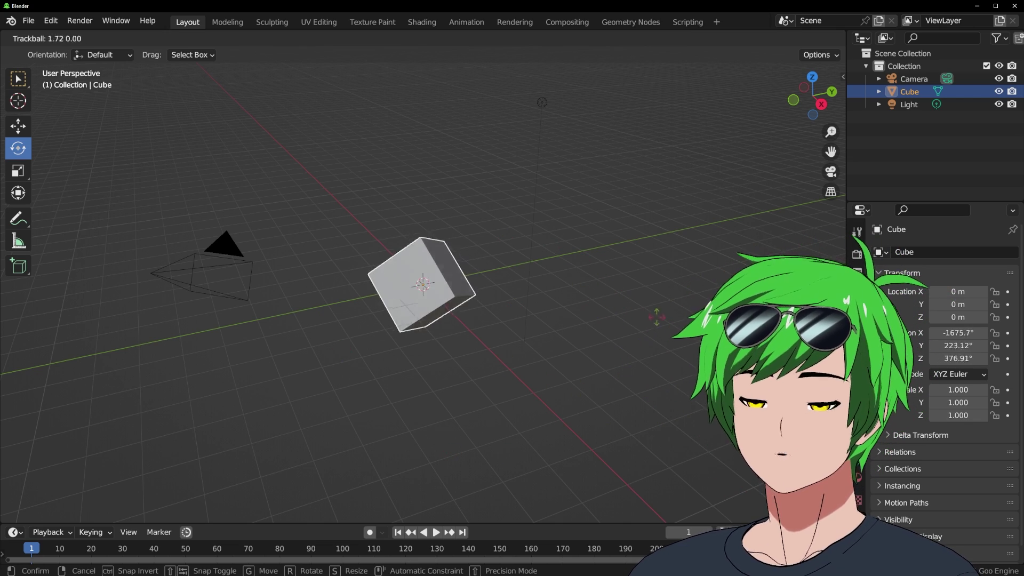
pyautogui.moveTo(602, 284)
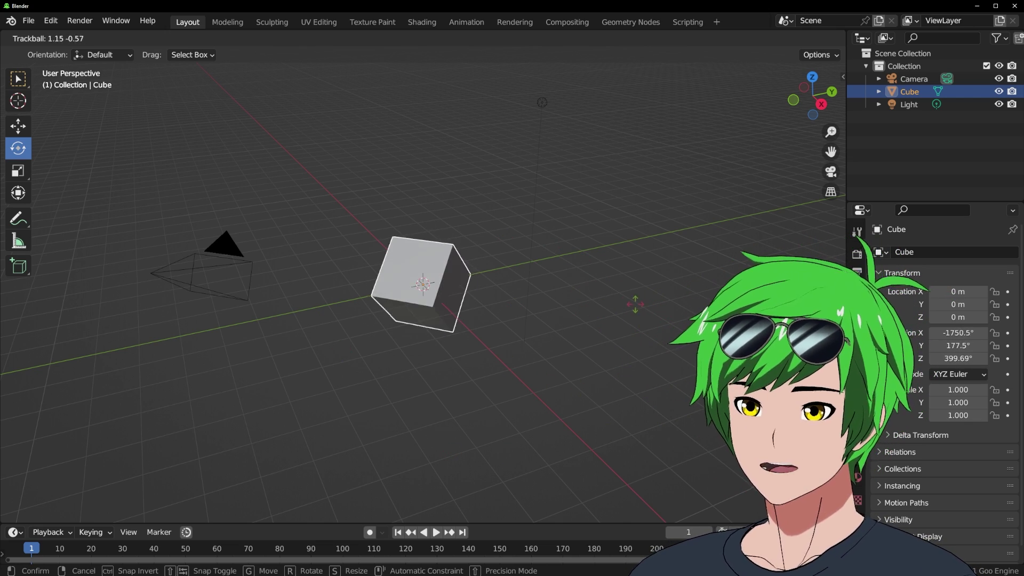
pyautogui.click(636, 312)
pyautogui.hotkey('alt', 'r')
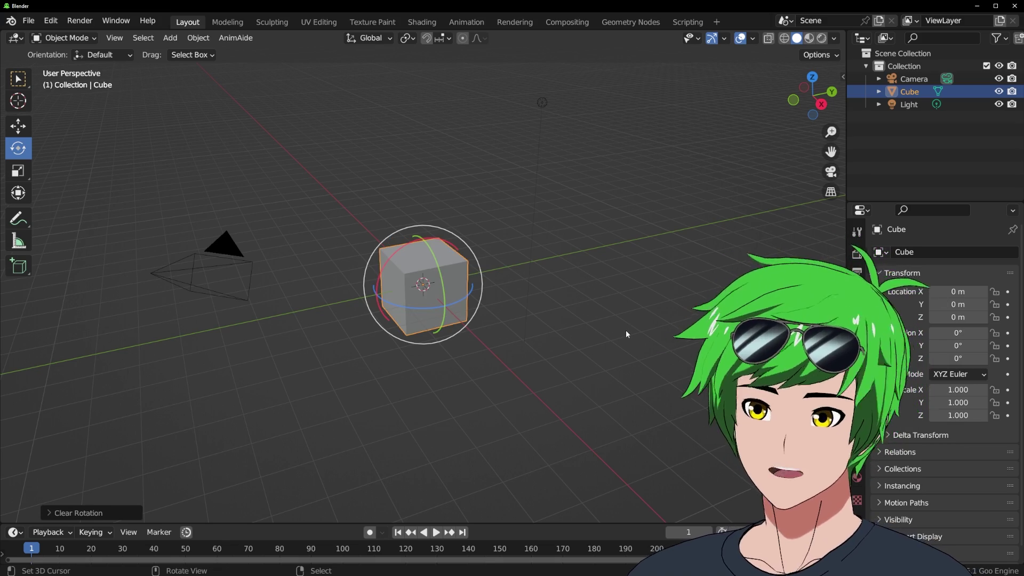